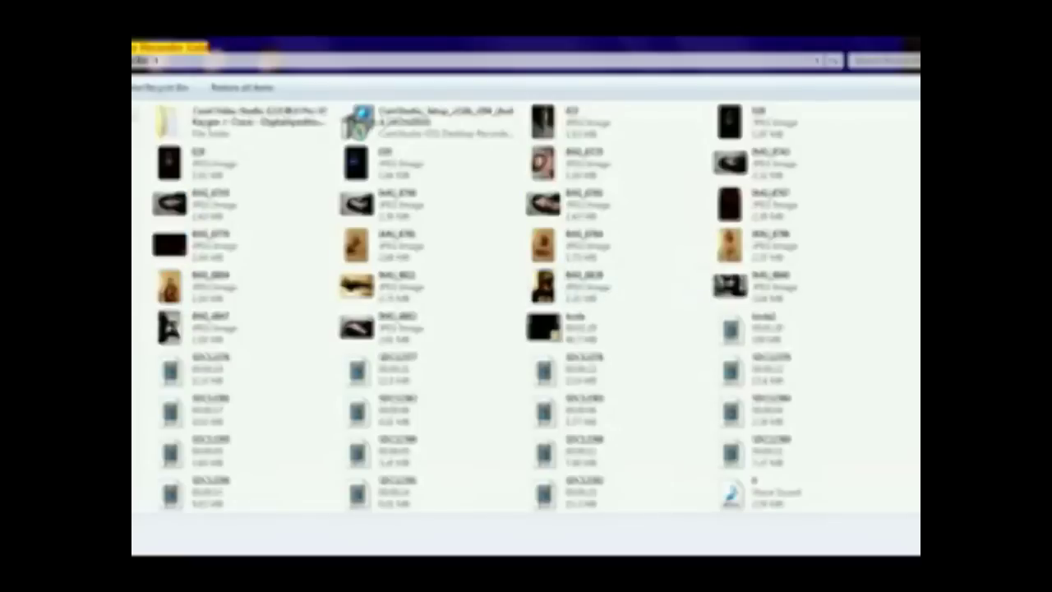
Restore the Corel Video Studio folder from the Recycle Bin and open it in the Documents library's Downloads folder.
right_click(208, 119)
click(249, 129)
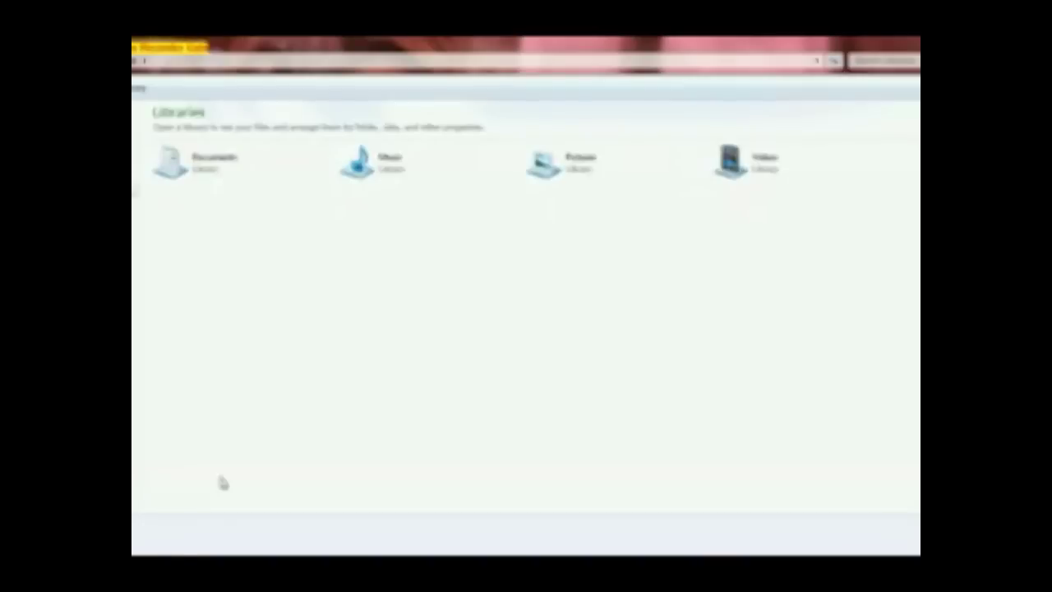
double_click(219, 168)
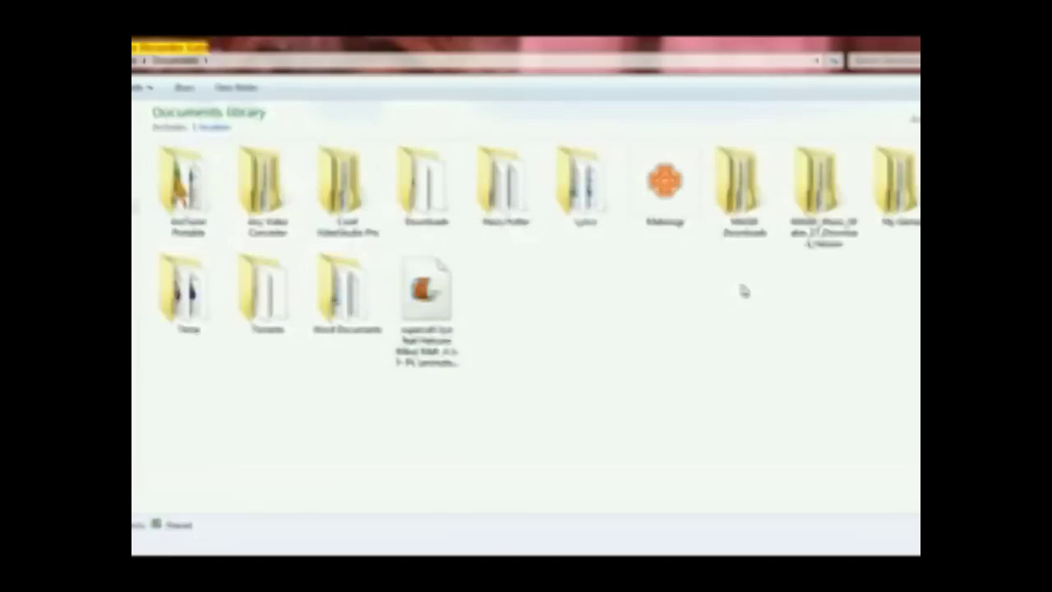
double_click(423, 210)
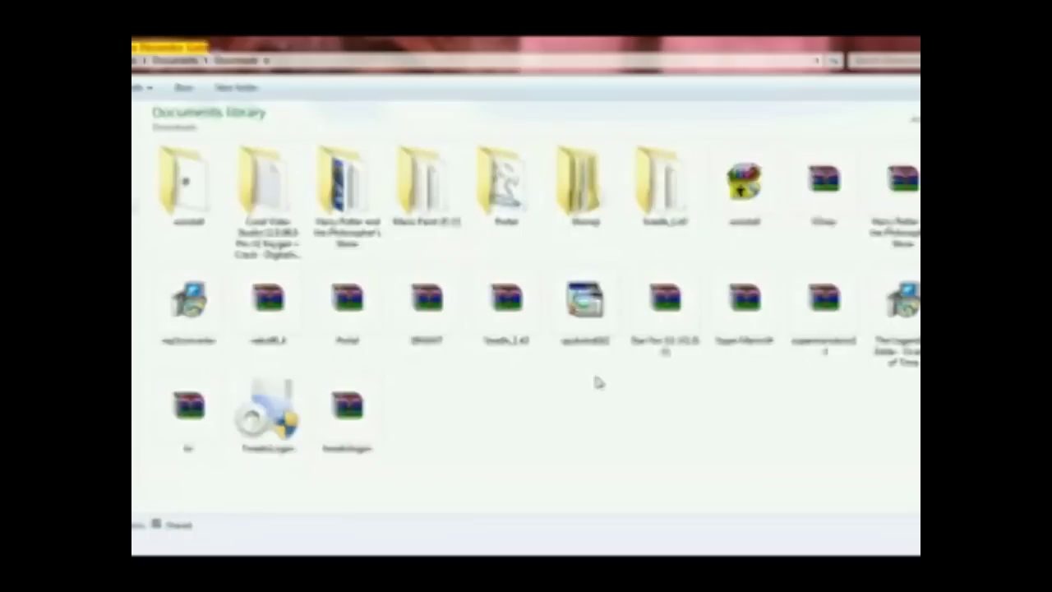
click(281, 182)
double_click(280, 185)
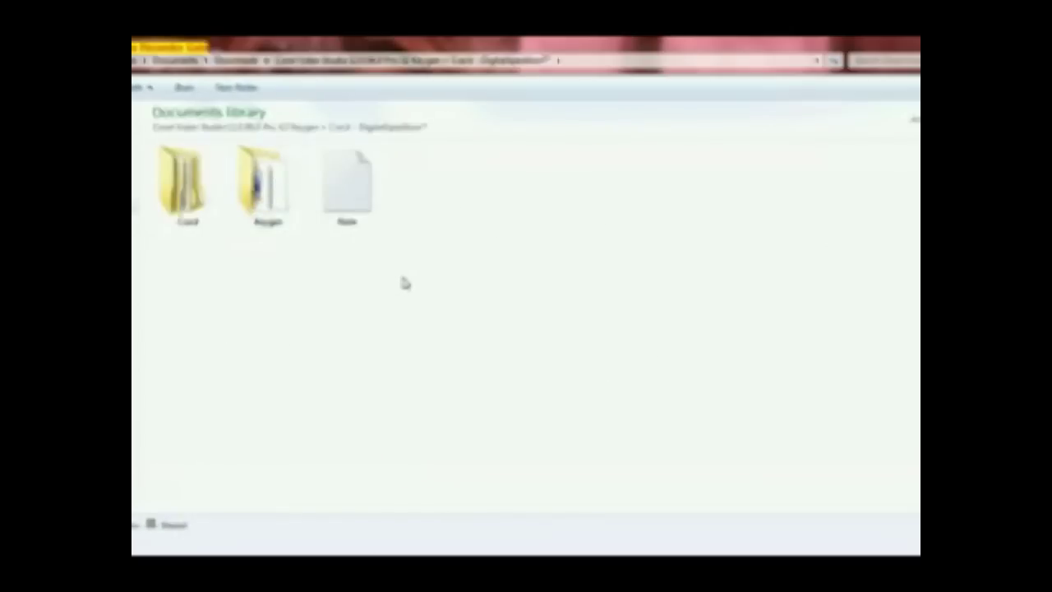
Look inside the Corel Video Studio folder's Keygen subfolder and return to the Downloads folder.
double_click(279, 209)
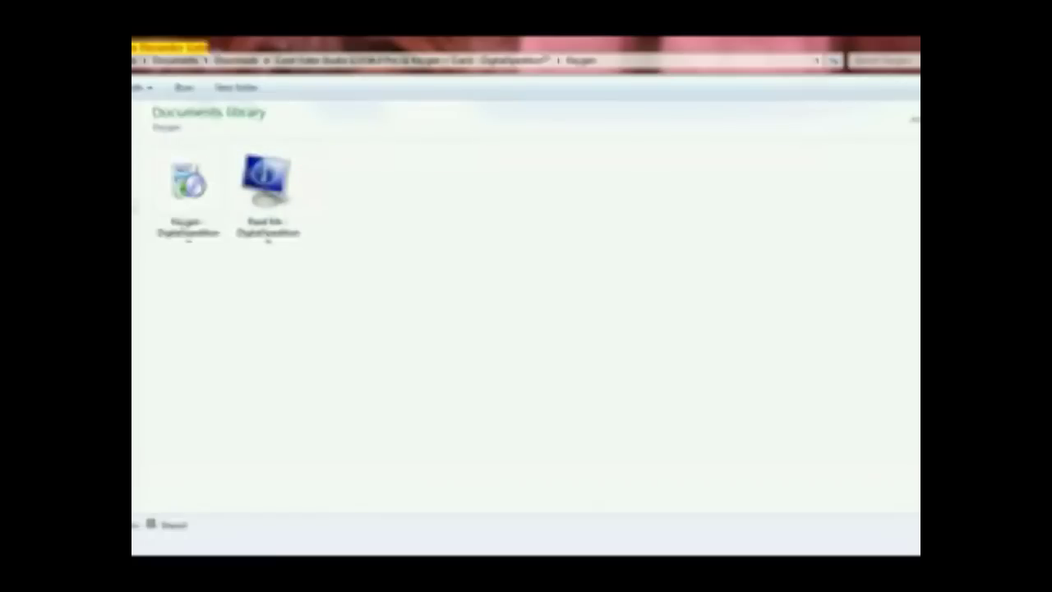
key(BackSpace)
key(BackSpace)
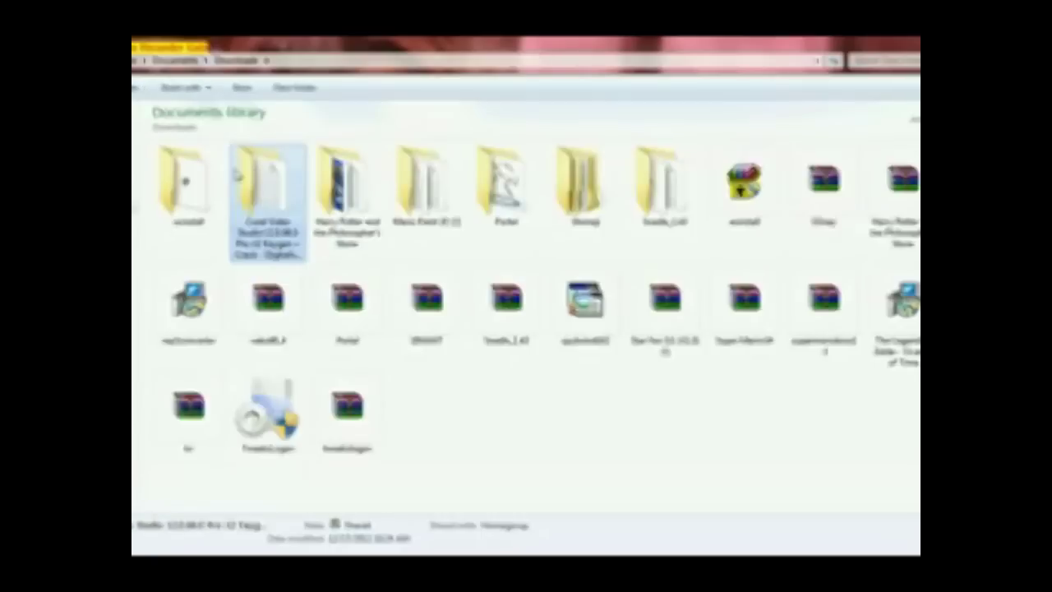
Delete the Corel Video Studio folder from the Downloads folder.
right_click(282, 197)
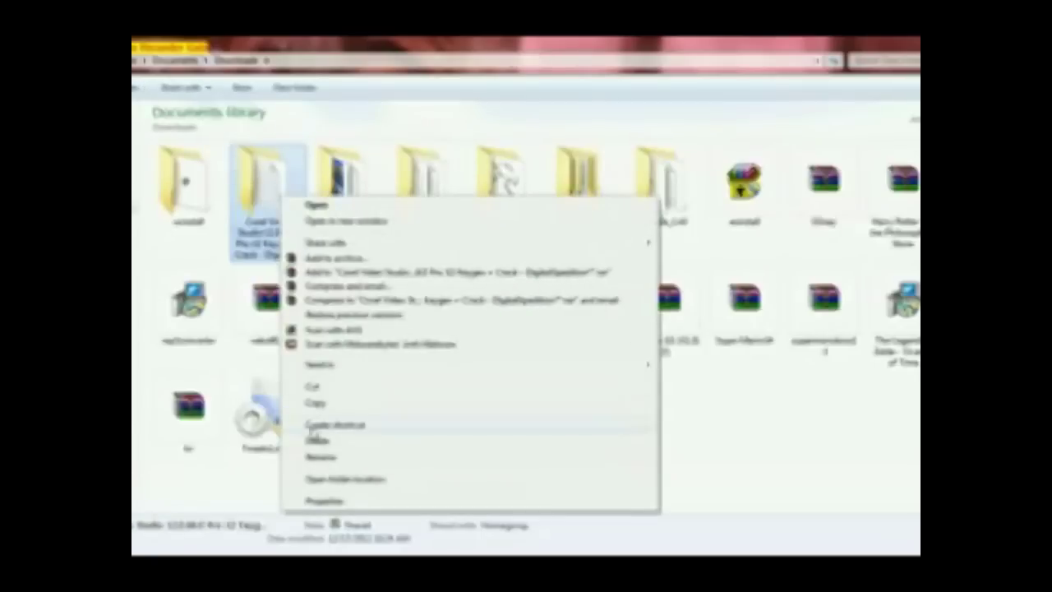
click(321, 441)
click(575, 362)
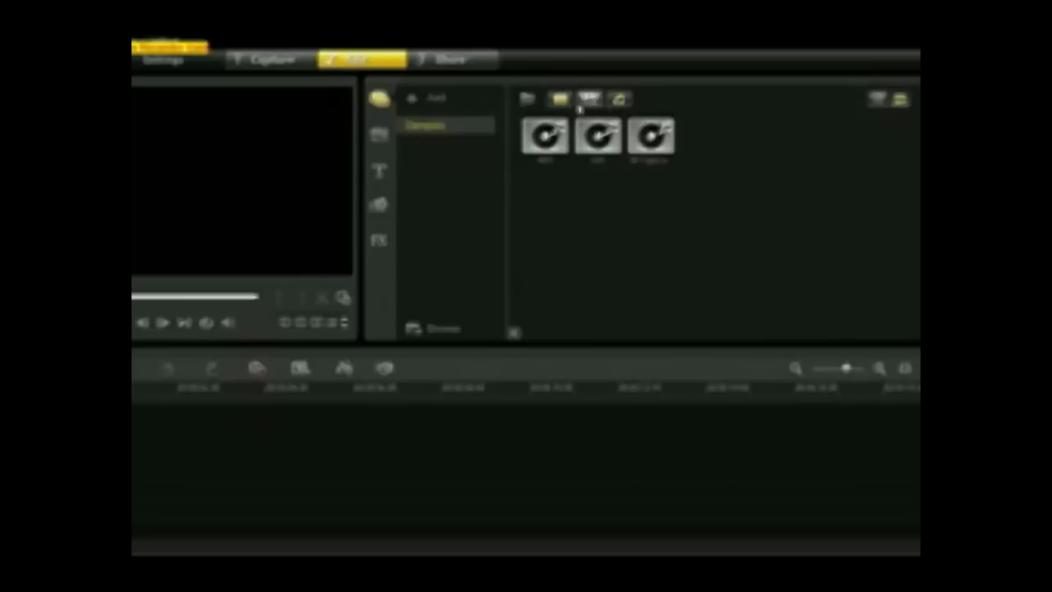
Import the range of SDC video clips, through the last one in the My Videos folder, into the media library.
click(527, 100)
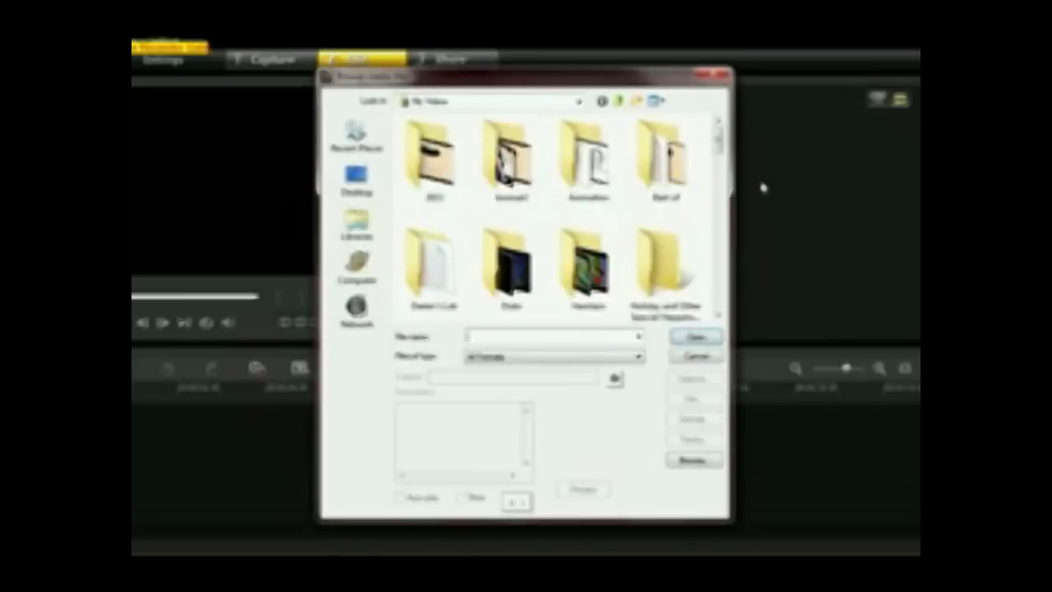
drag(721, 153, 721, 212)
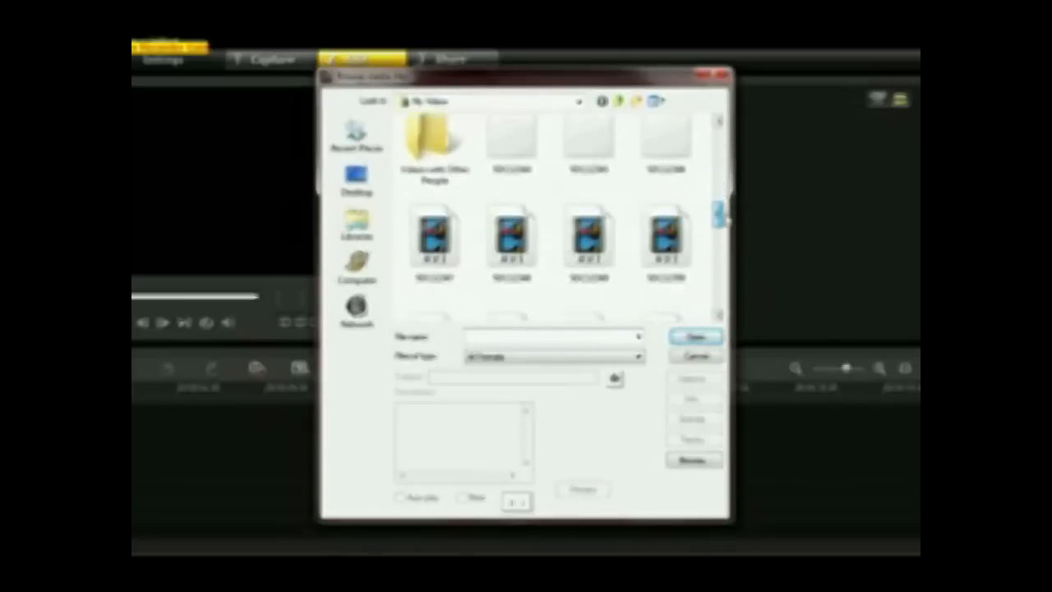
key(s)
drag(720, 213, 721, 293)
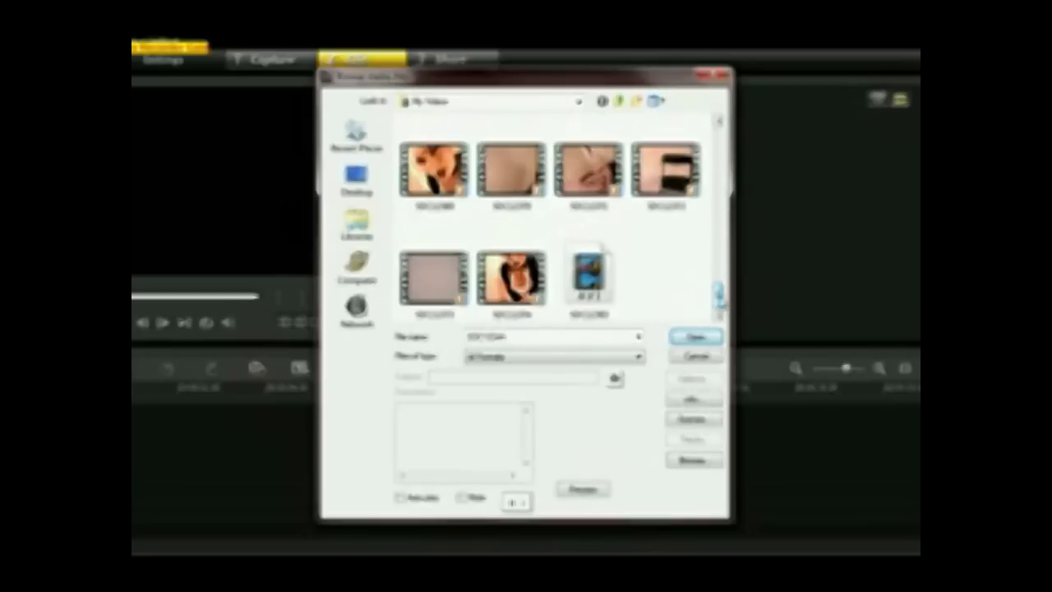
shift+click(588, 273)
key(Return)
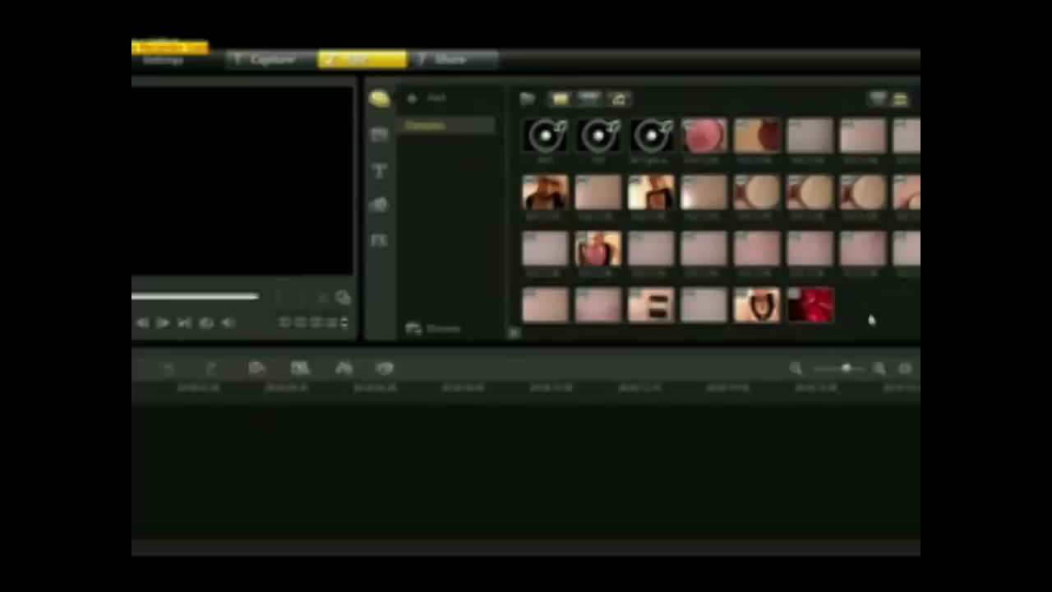
Import the MP3 song Time from an artist's Completed Music folder in the Music library into the media library.
click(530, 99)
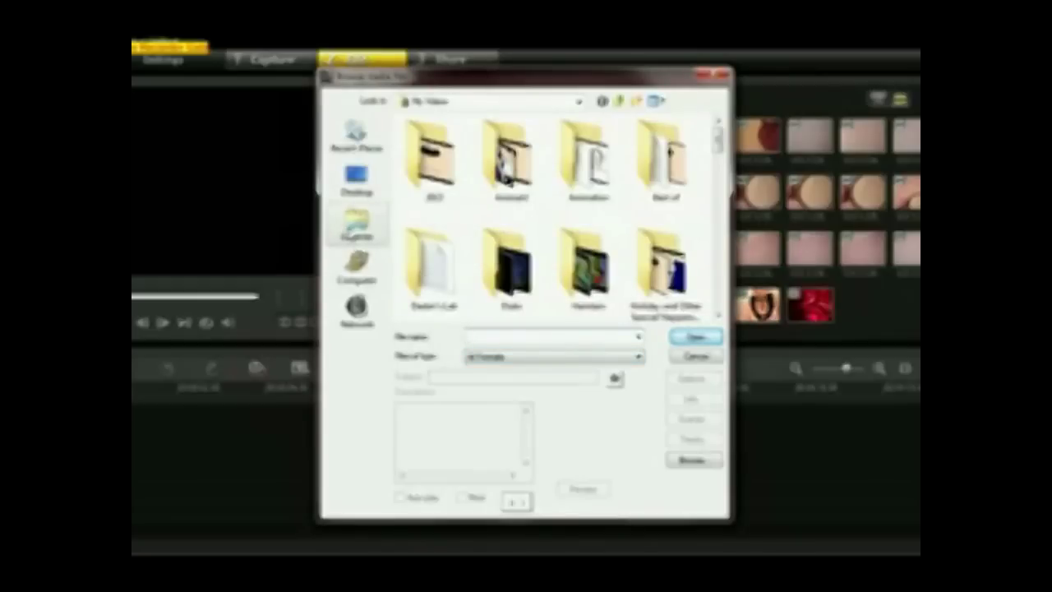
click(357, 222)
double_click(588, 136)
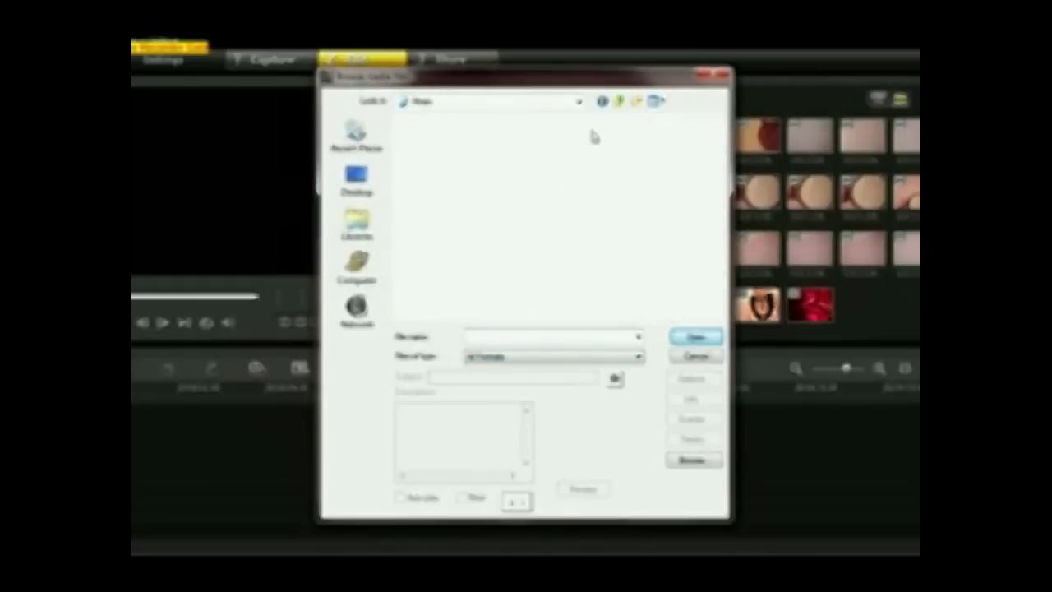
drag(718, 138, 719, 255)
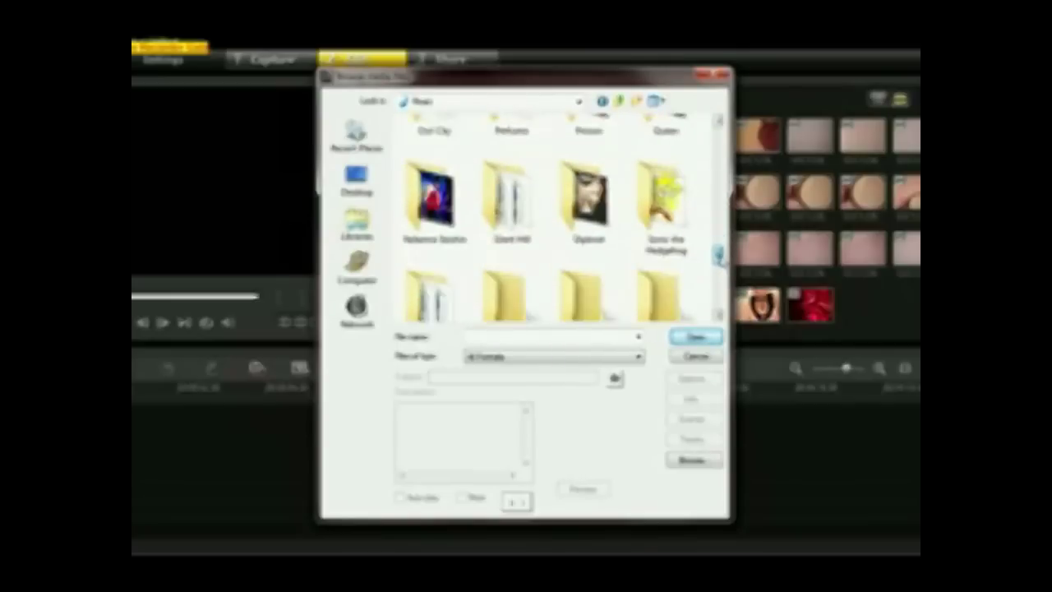
double_click(431, 189)
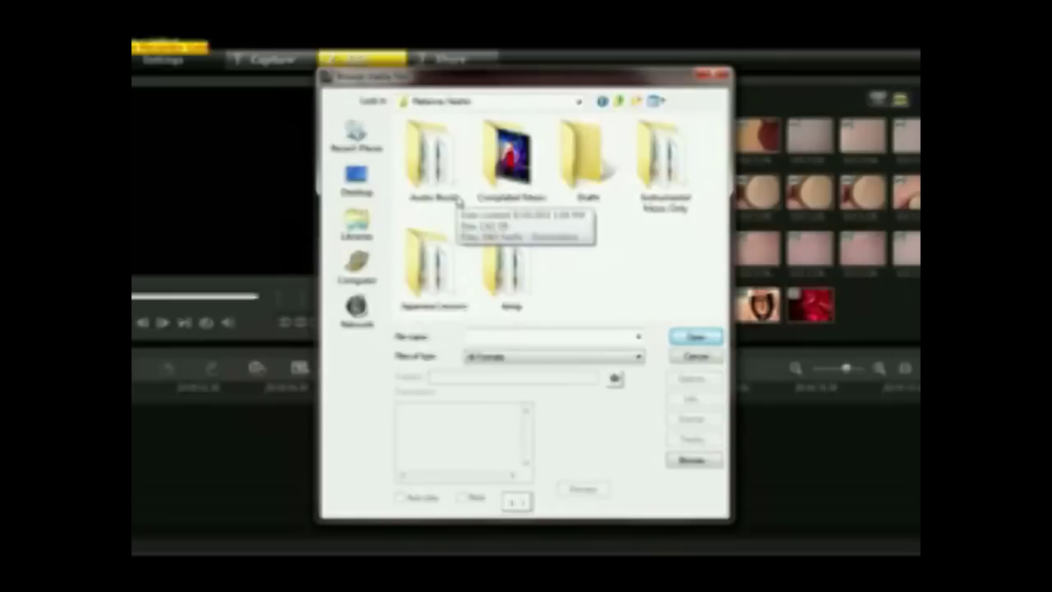
double_click(534, 179)
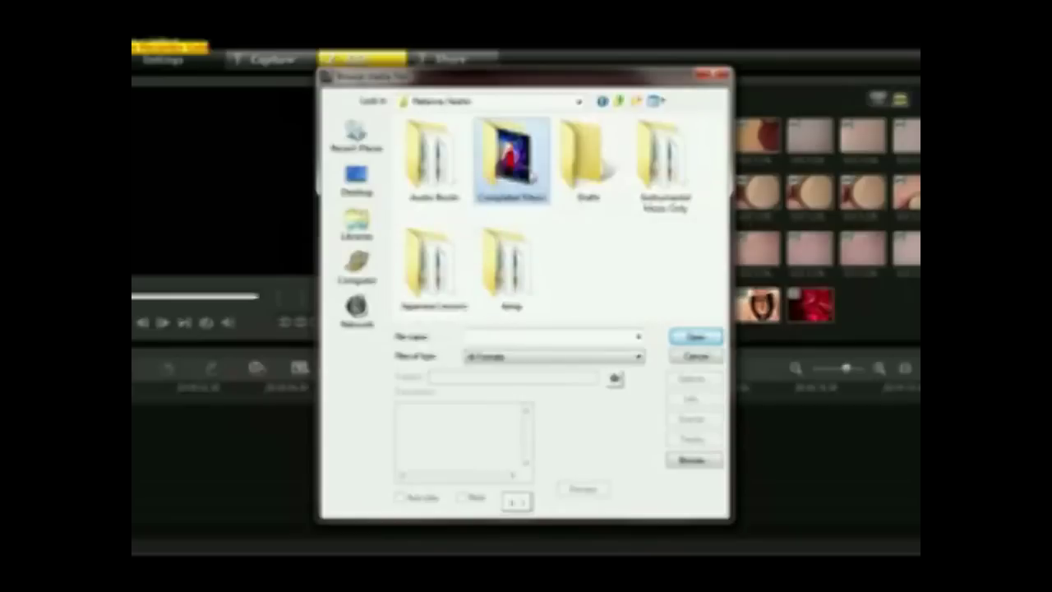
drag(718, 143, 720, 284)
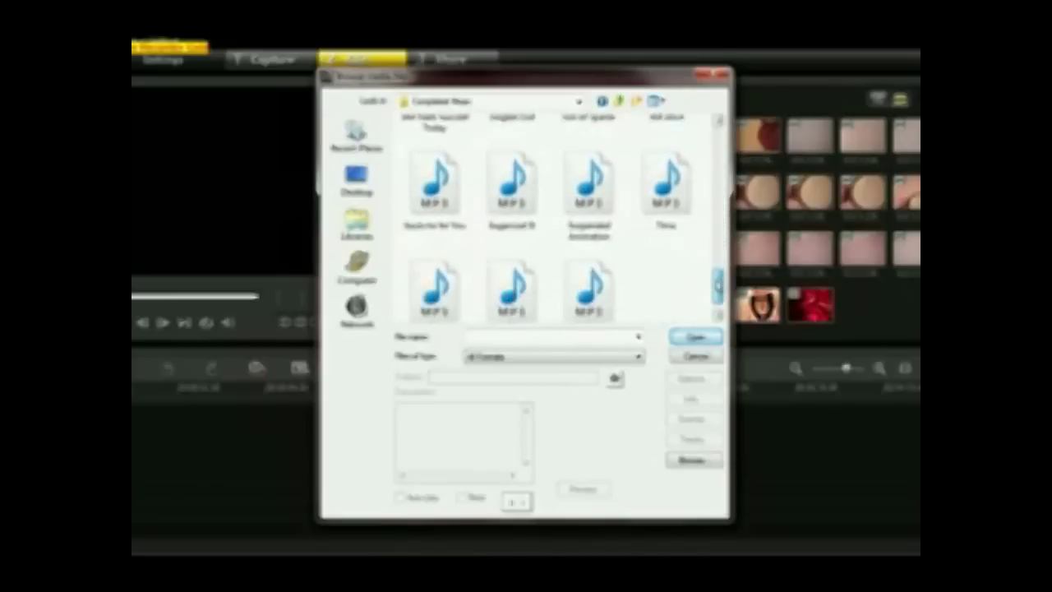
double_click(679, 188)
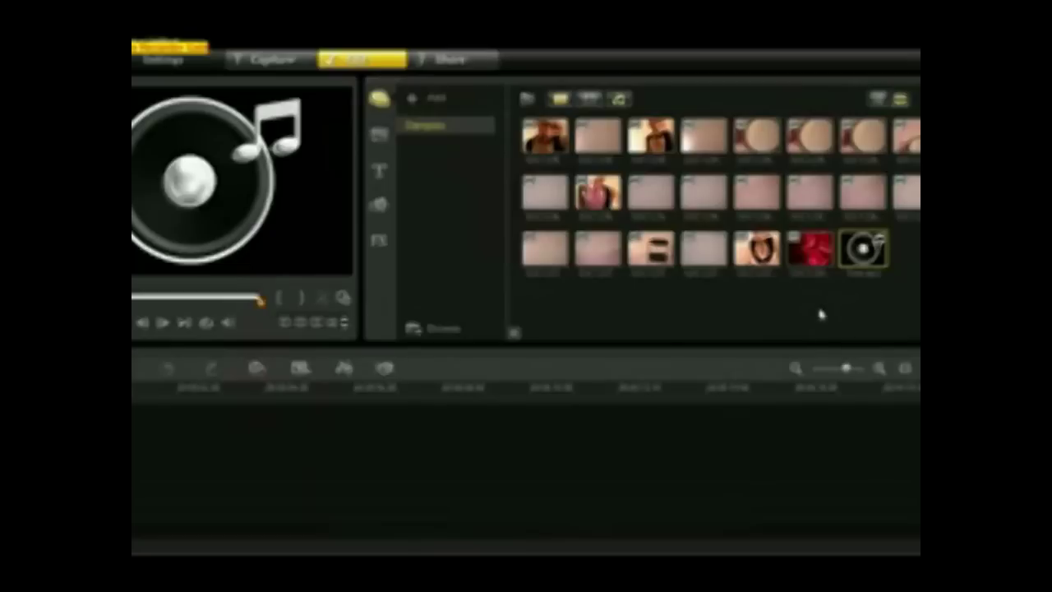
Switch to the file explorer and open the folder of pics that need editing in the Pictures library.
click(465, 386)
click(521, 385)
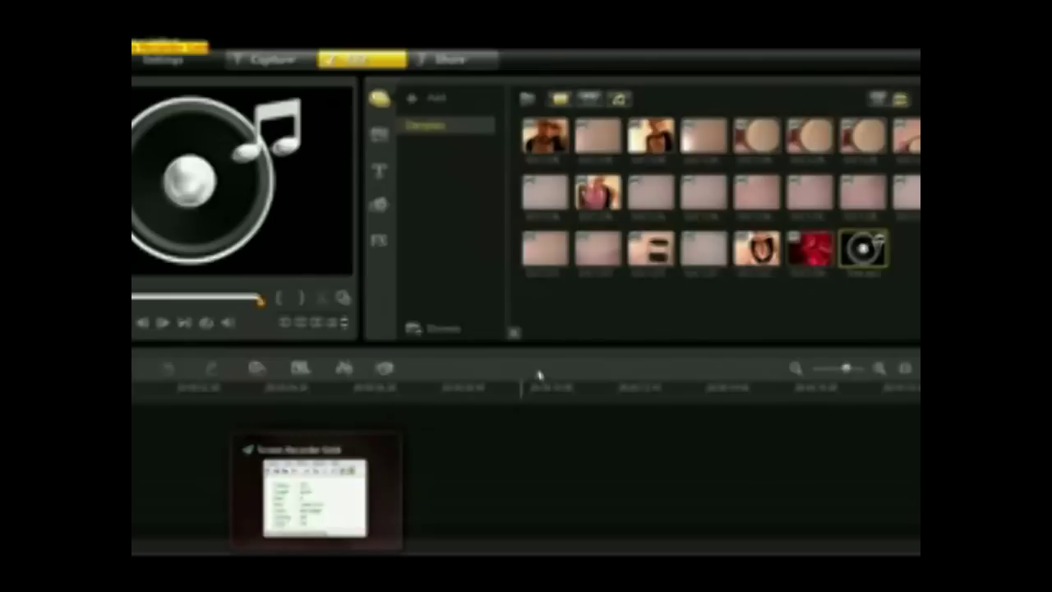
click(310, 386)
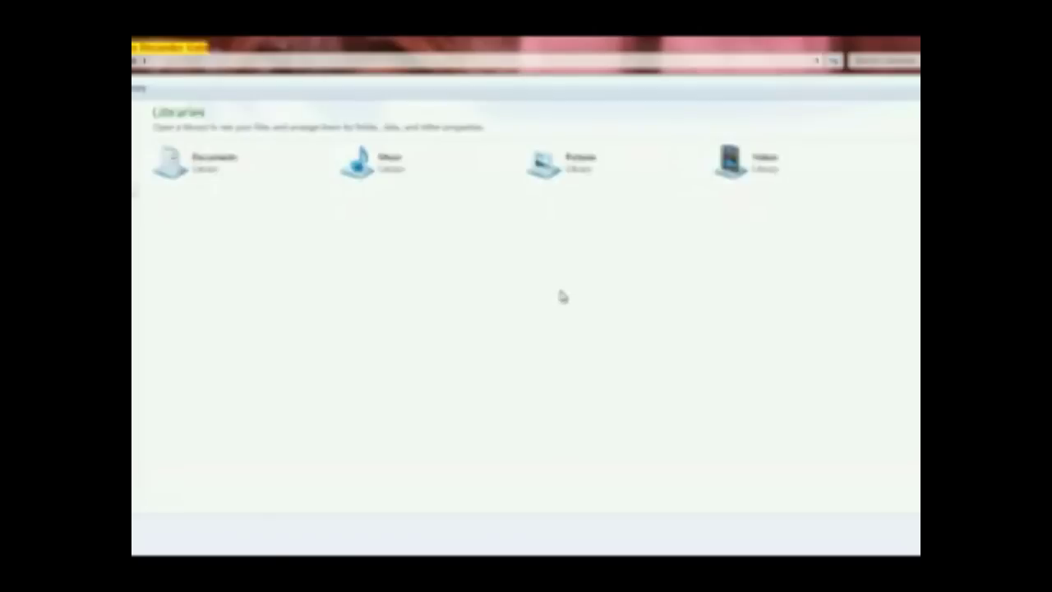
double_click(592, 179)
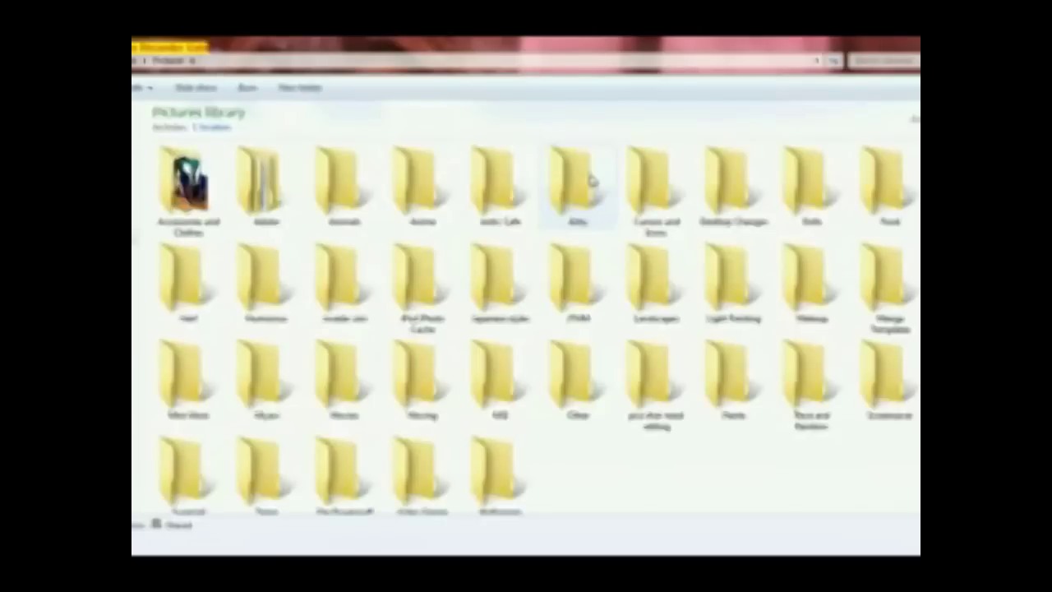
scroll(683, 463, down, 1)
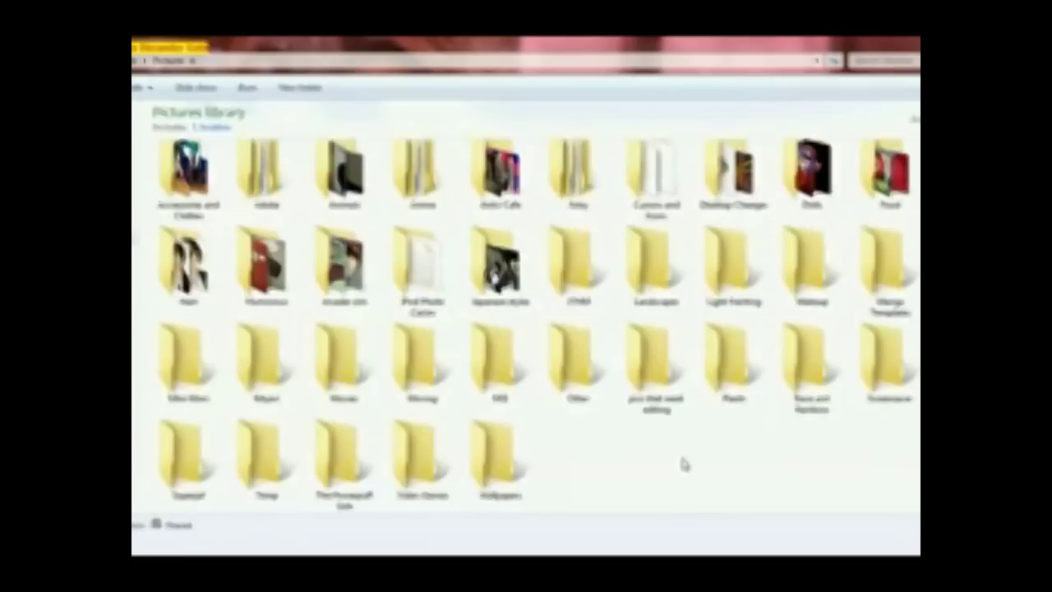
scroll(683, 465, up, 1)
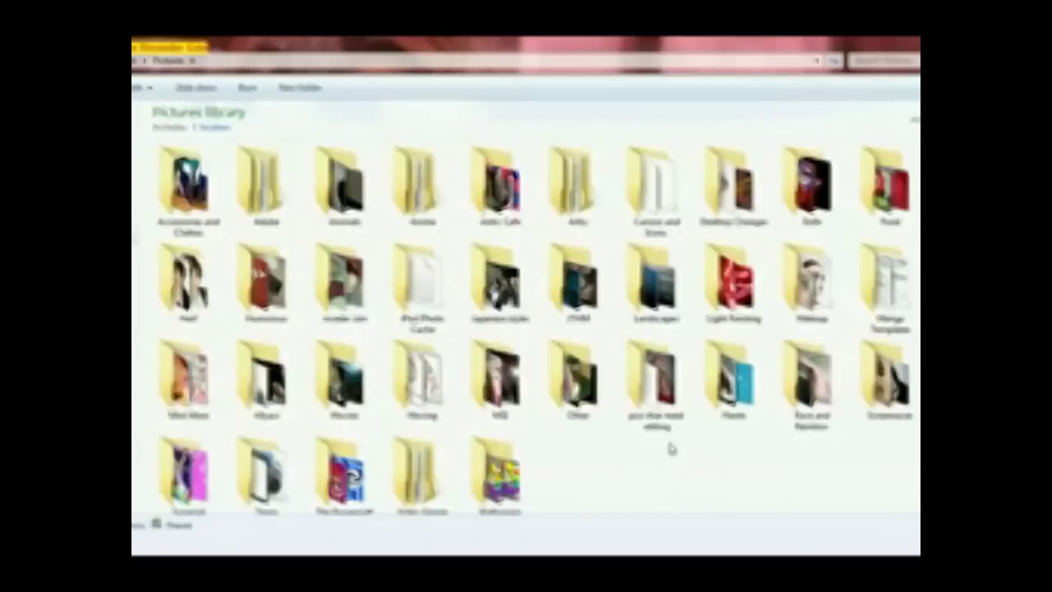
scroll(670, 448, down, 1)
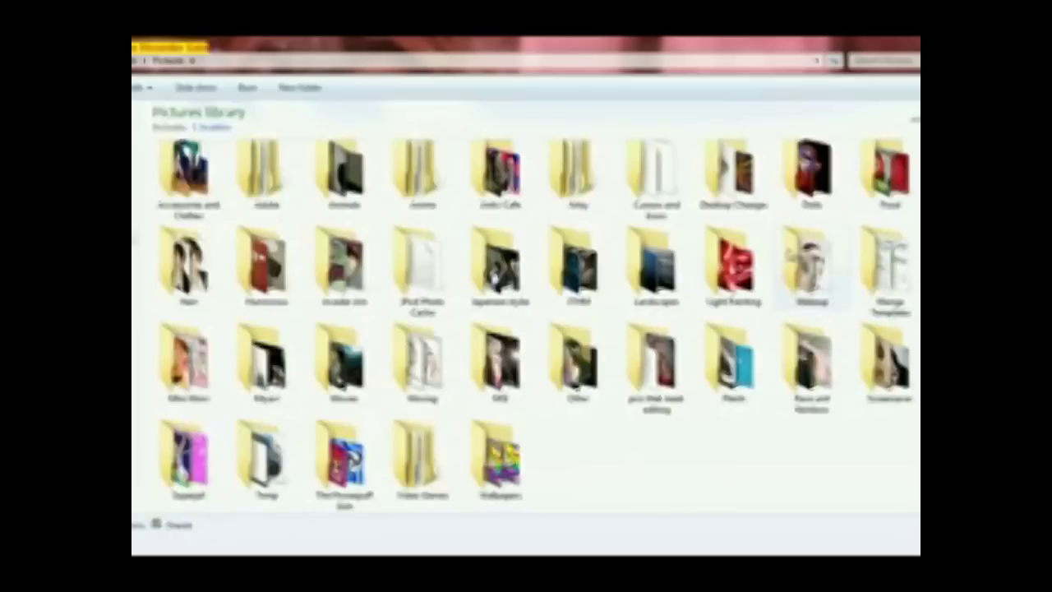
double_click(656, 359)
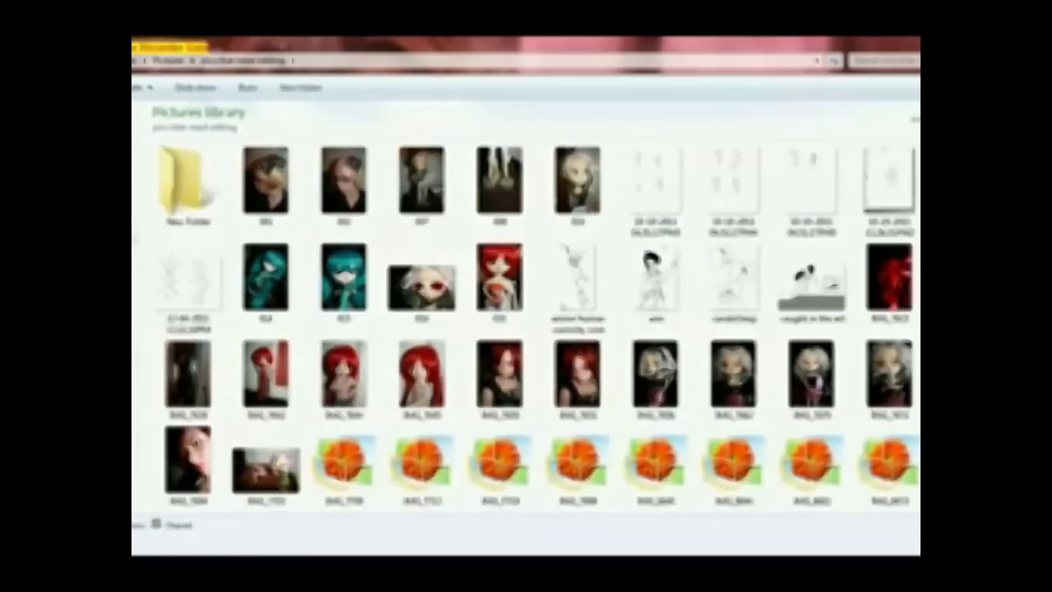
View the photo of the person with the short black hair at full size, and return to the folder.
scroll(321, 199, down, 2)
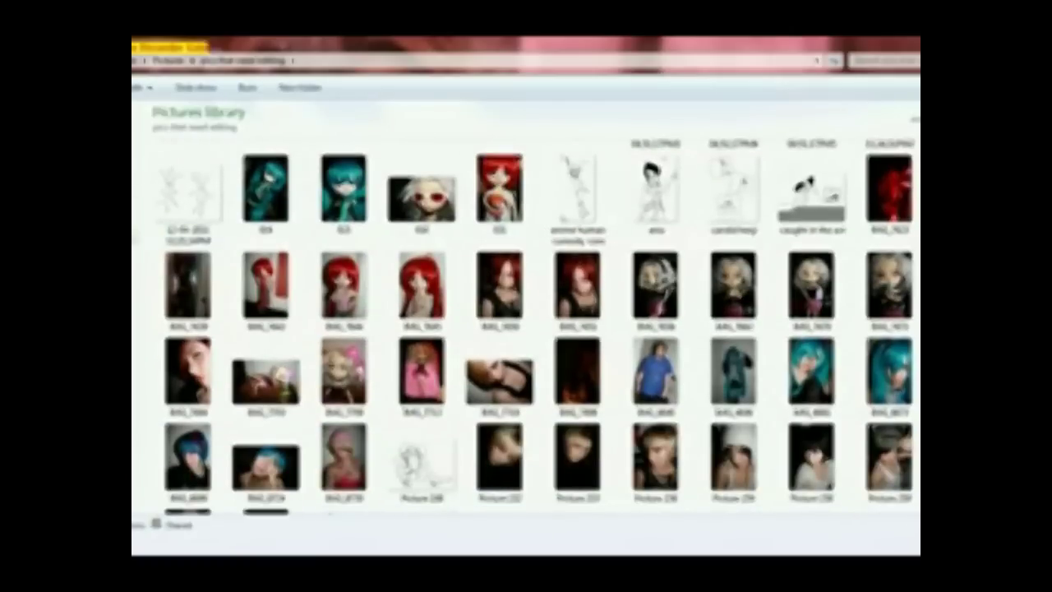
scroll(540, 329, down, 2)
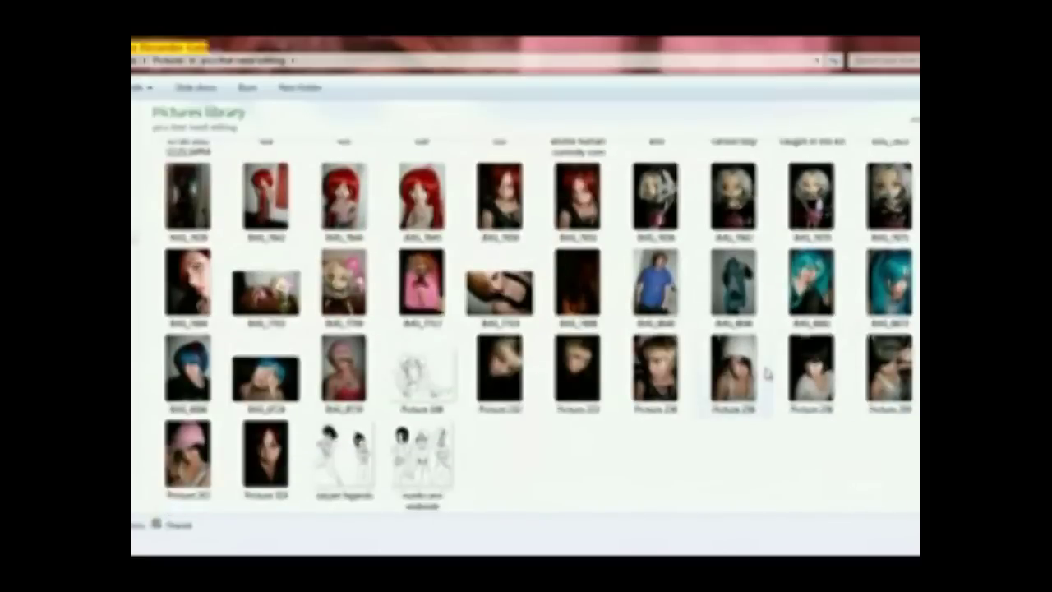
click(818, 369)
double_click(814, 367)
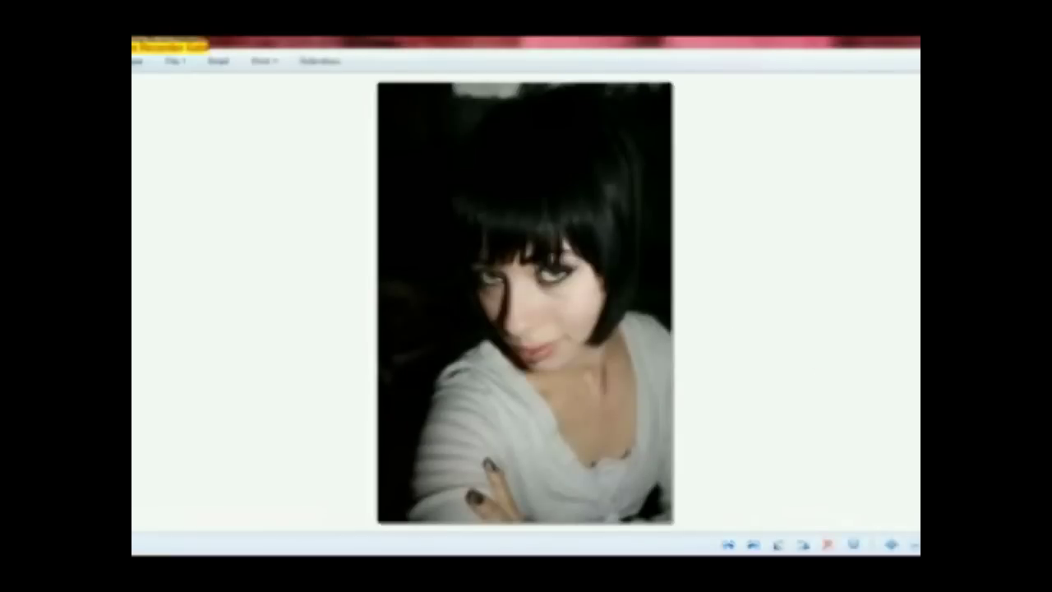
key(alt+F4)
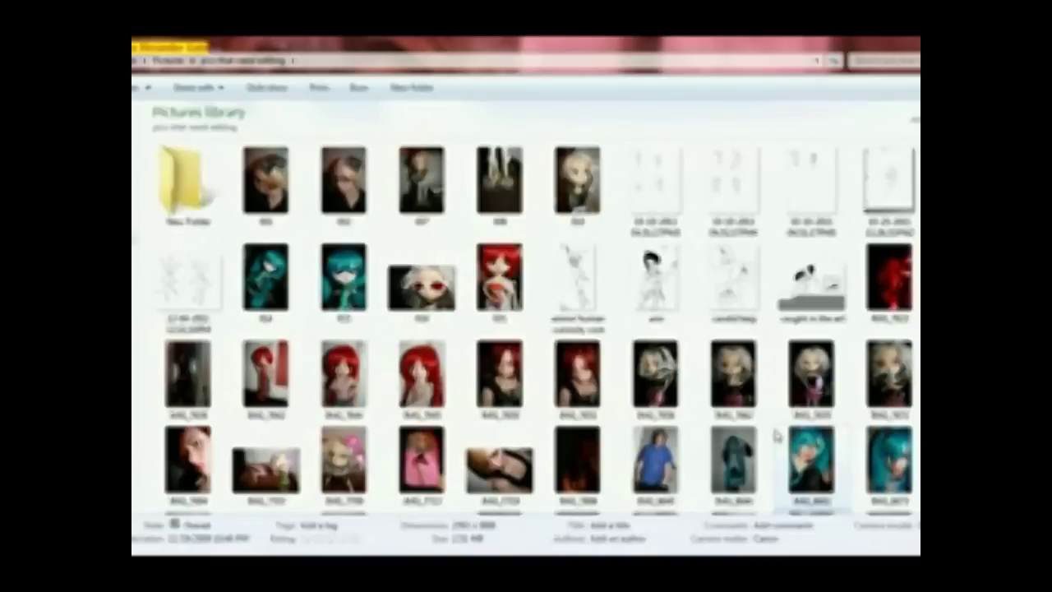
Look through the folder's pictures and view the doll photo 007 at full size.
scroll(776, 435, down, 3)
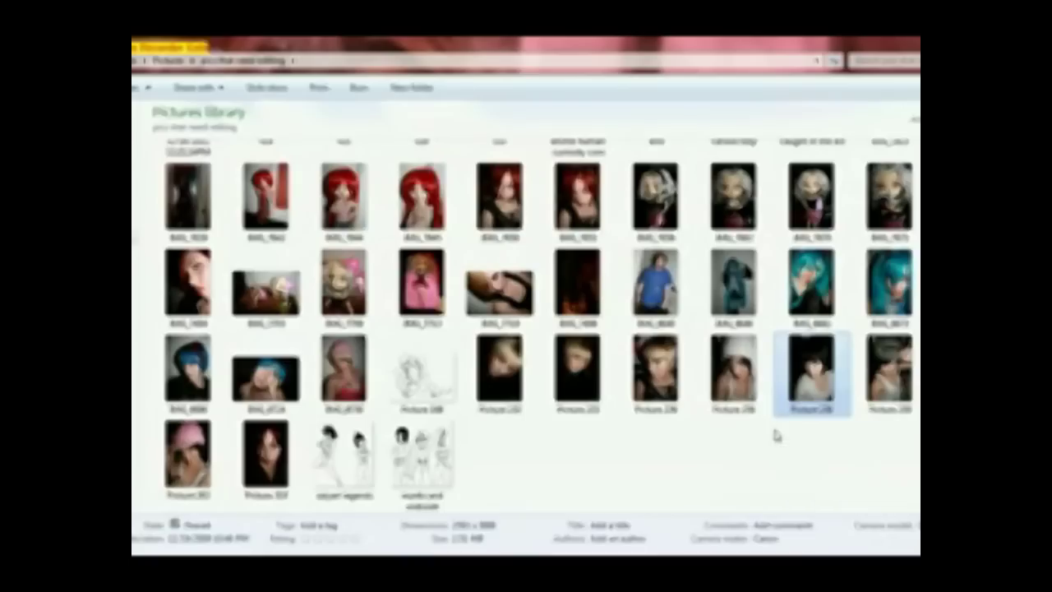
scroll(775, 435, up, 3)
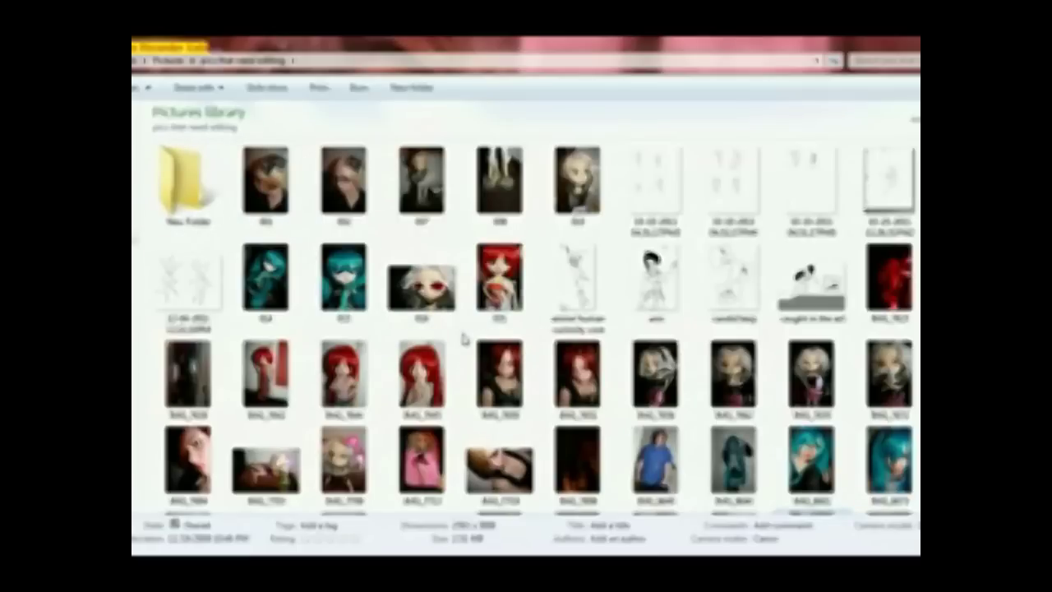
scroll(502, 333, down, 2)
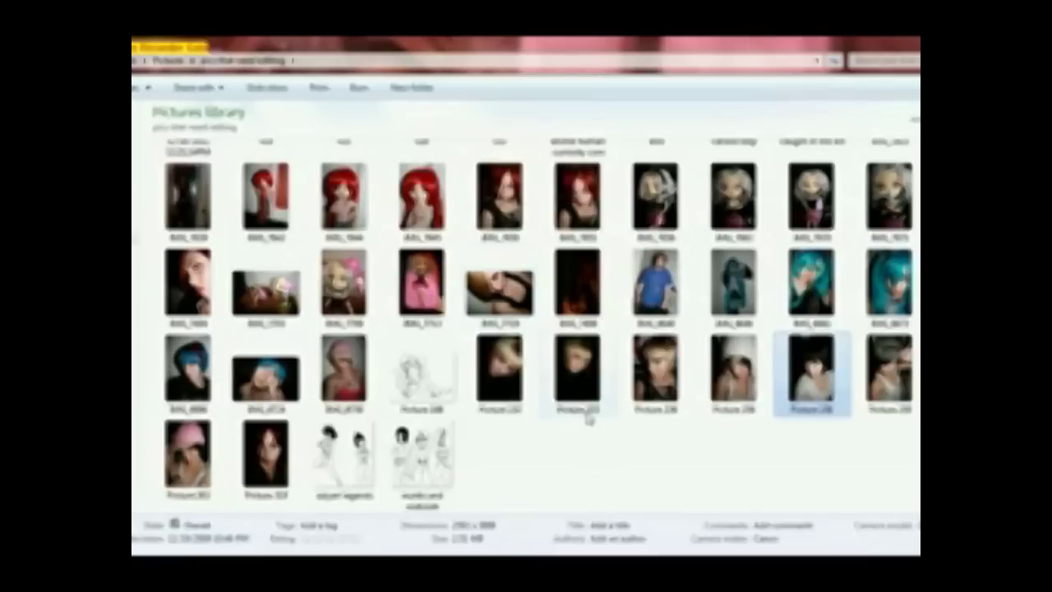
scroll(590, 434, up, 2)
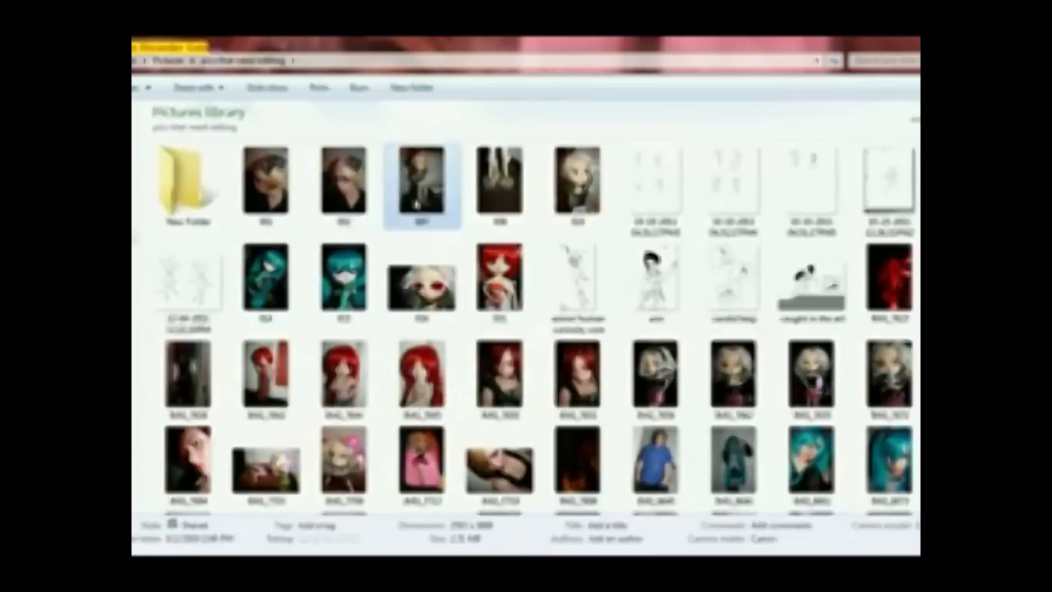
double_click(418, 199)
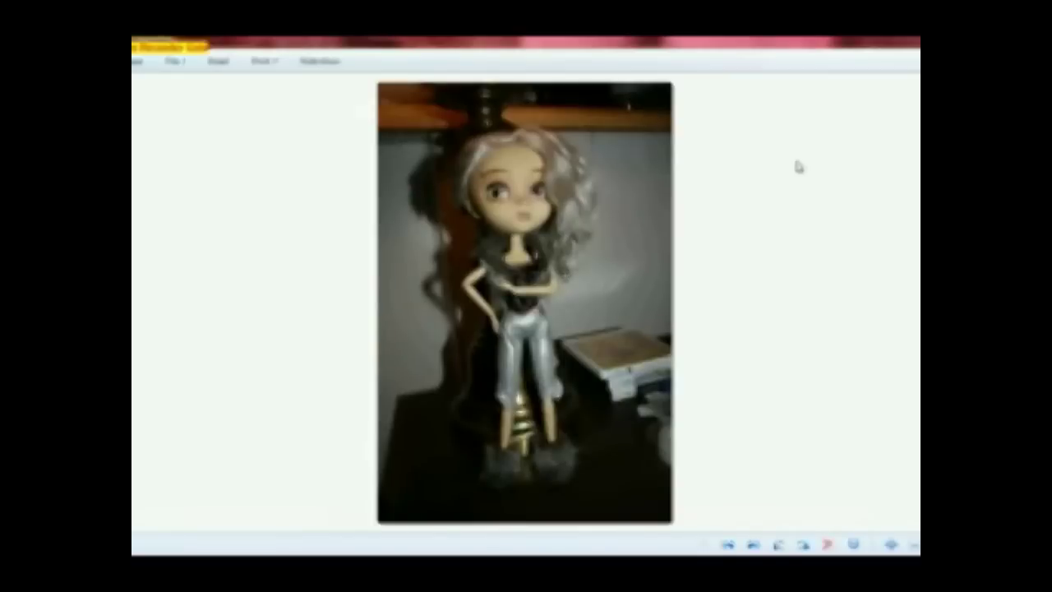
Look through the folder's other pictures and view the line drawing of three overlapping instant photos at full size.
key(alt+F4)
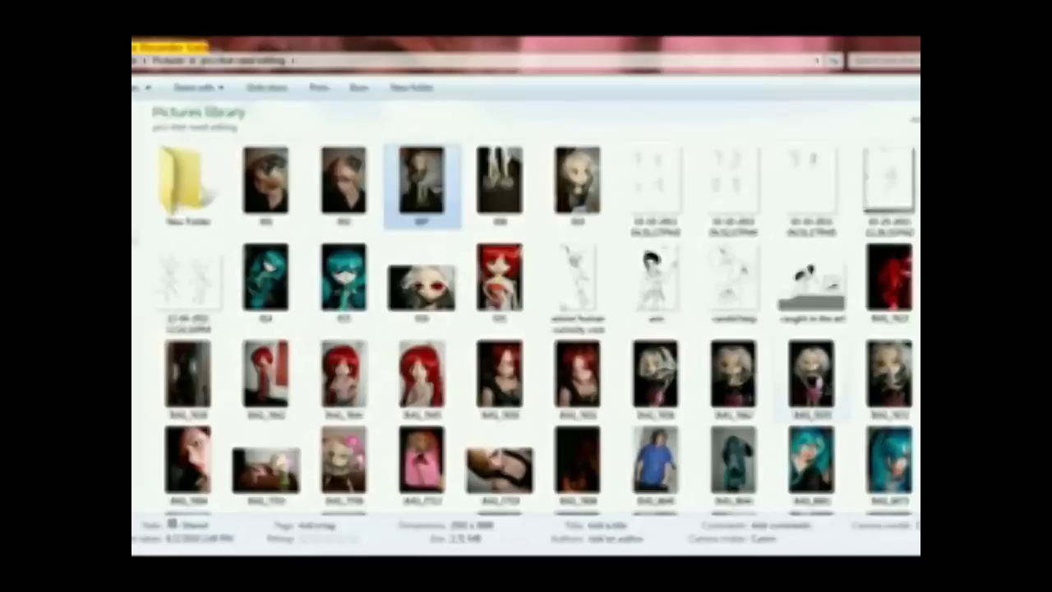
scroll(804, 366, down, 3)
scroll(804, 369, up, 3)
double_click(752, 282)
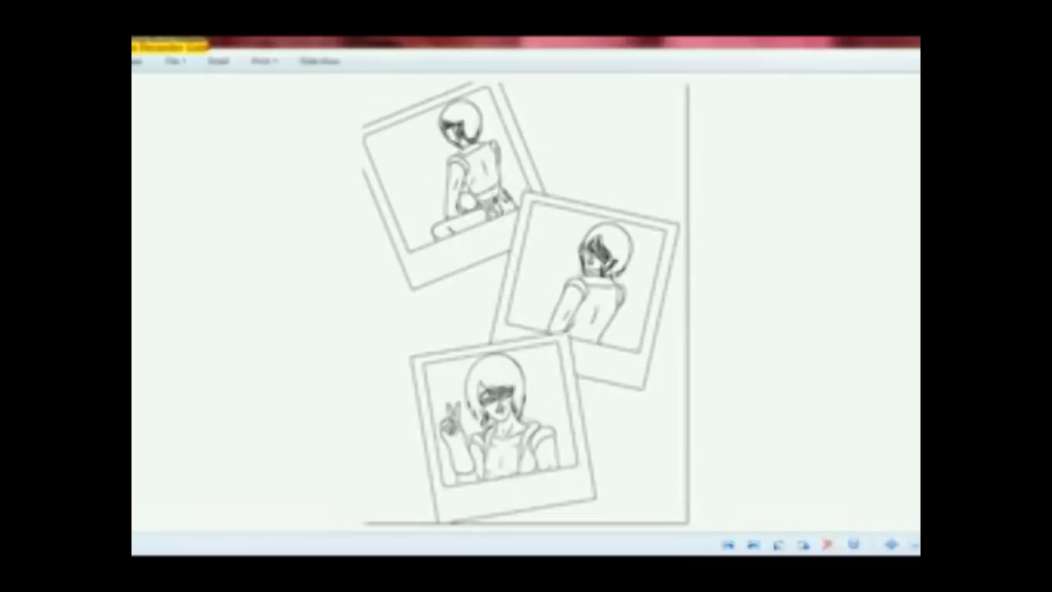
key(alt+F4)
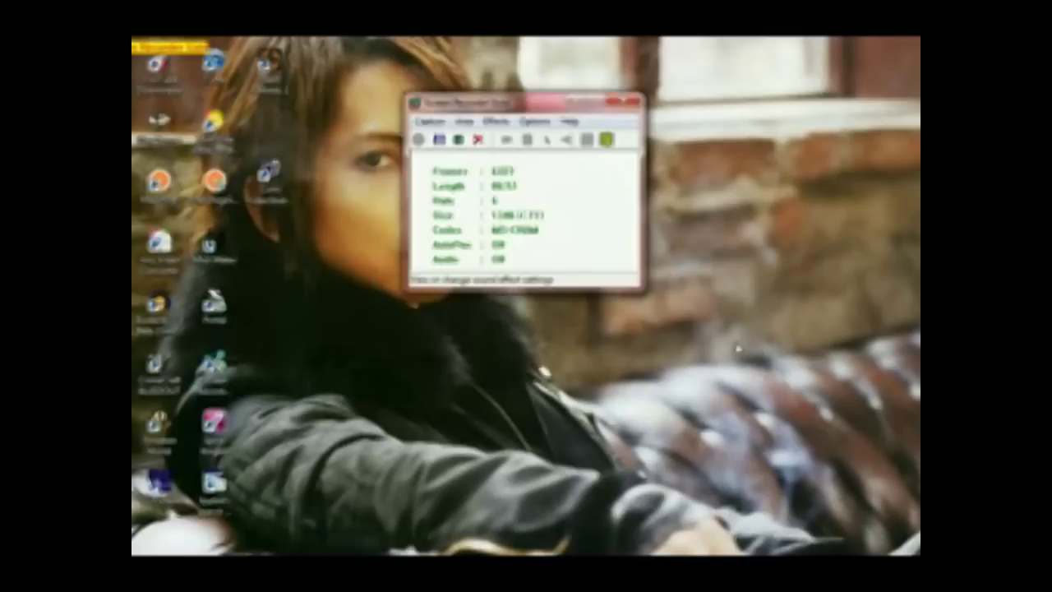
Open the Pictures library in the file explorer, look into the Accessories and Clothes folder, and return to the library.
key(super+e)
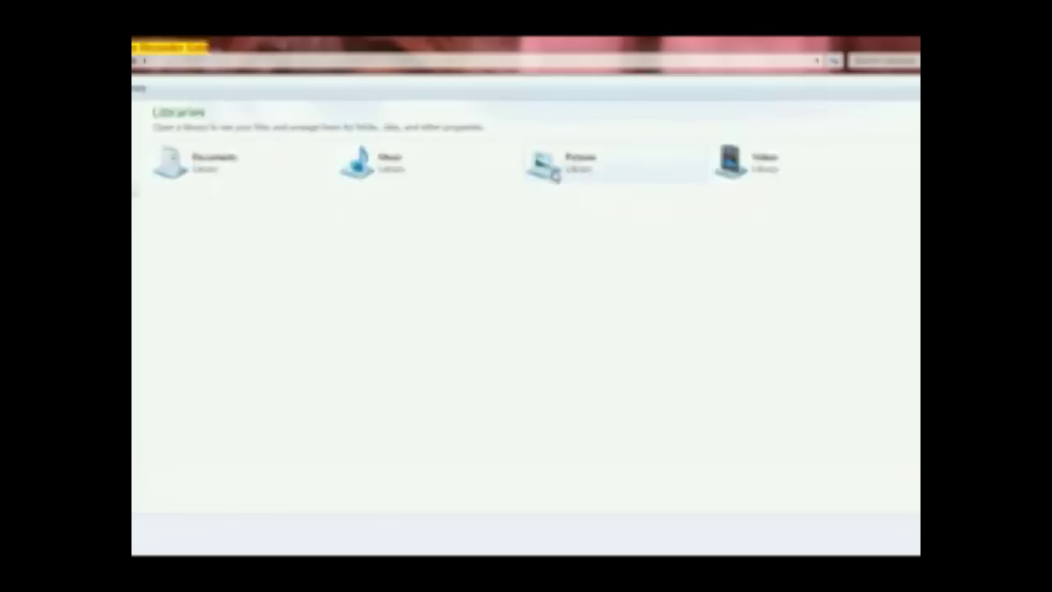
double_click(554, 174)
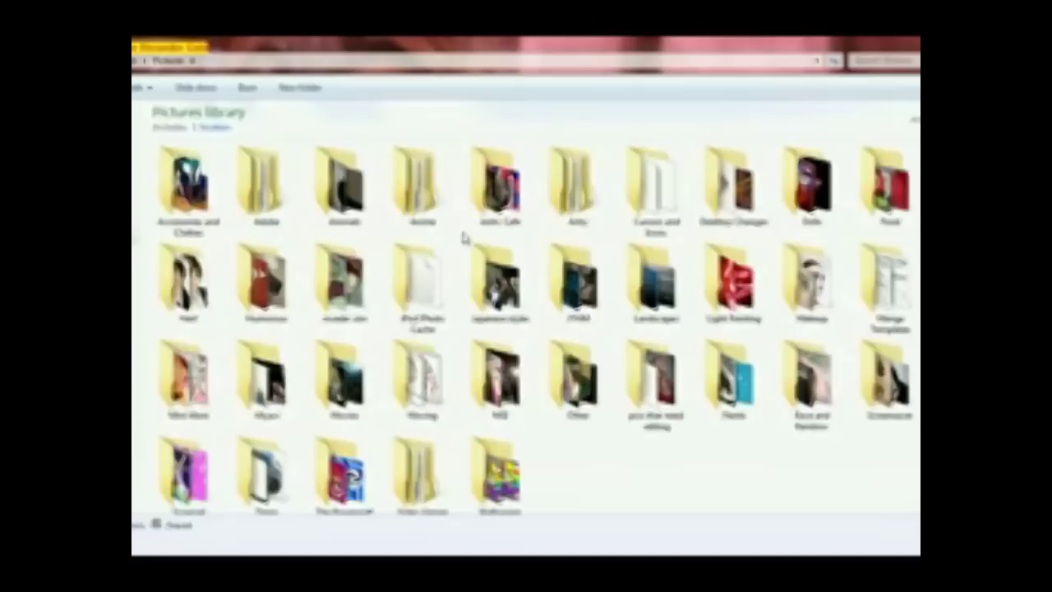
double_click(212, 207)
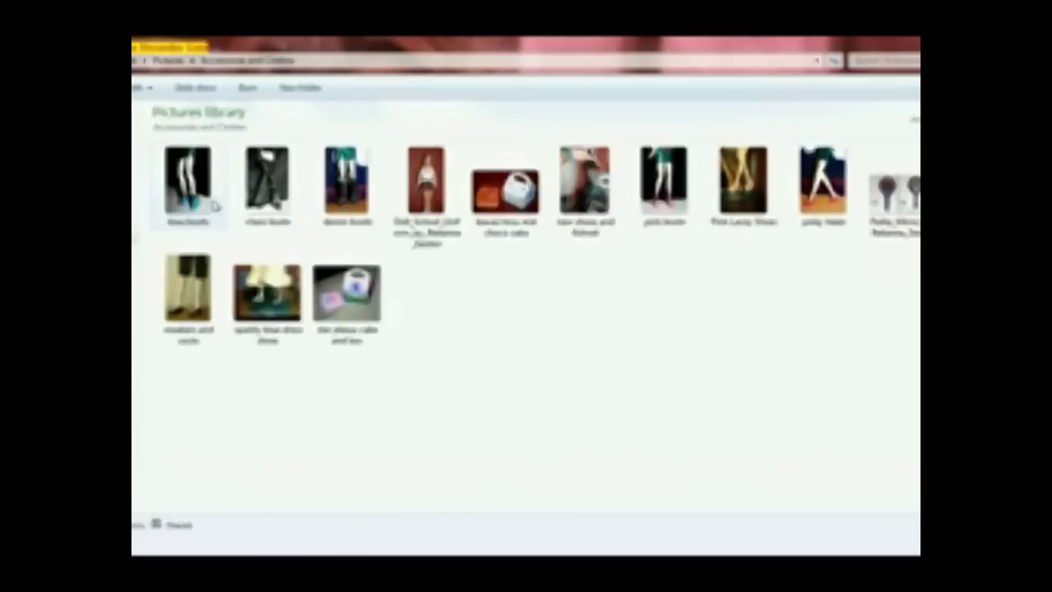
key(BackSpace)
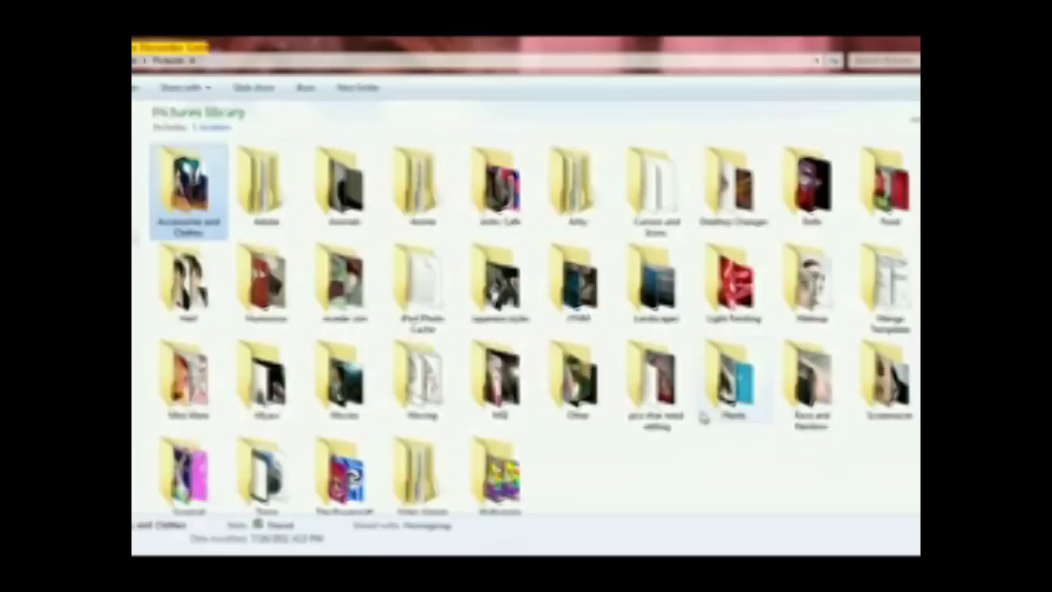
Open the second subfolder of the friends folder and view the portrait with black hair and glasses at full size.
double_click(811, 378)
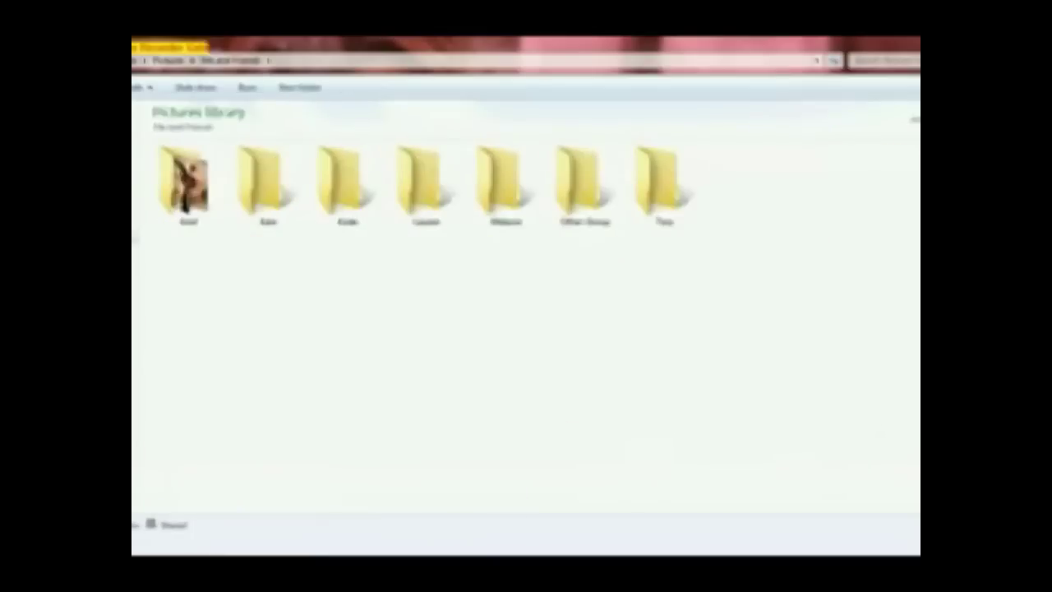
double_click(293, 178)
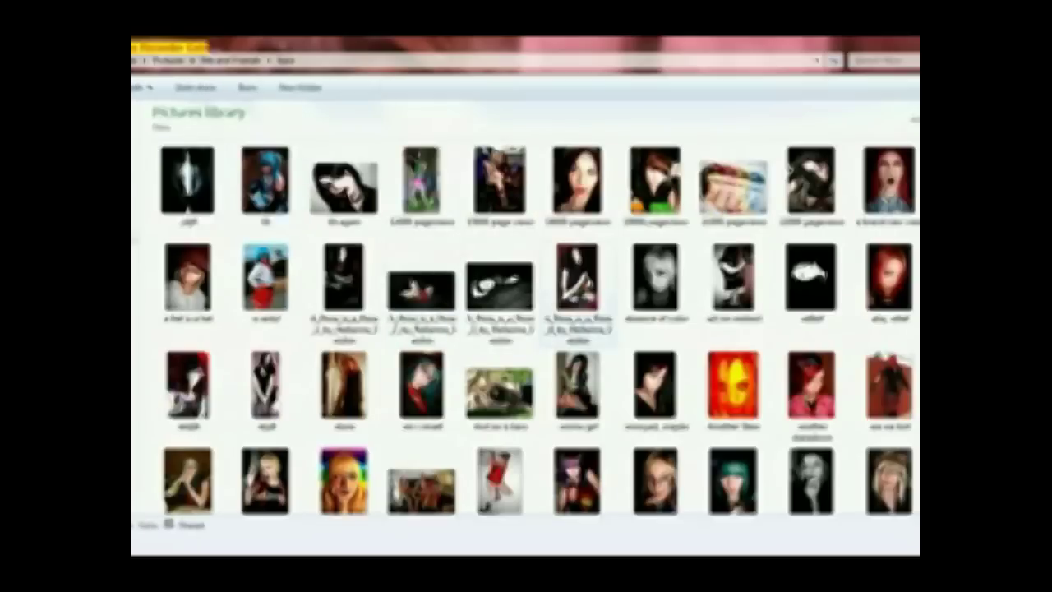
double_click(358, 200)
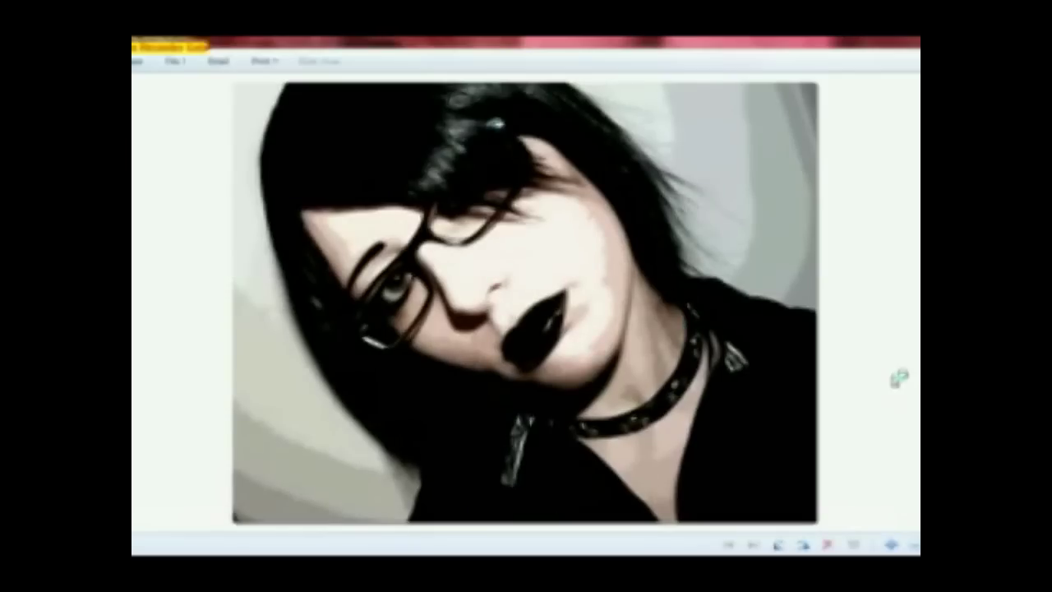
key(alt+F4)
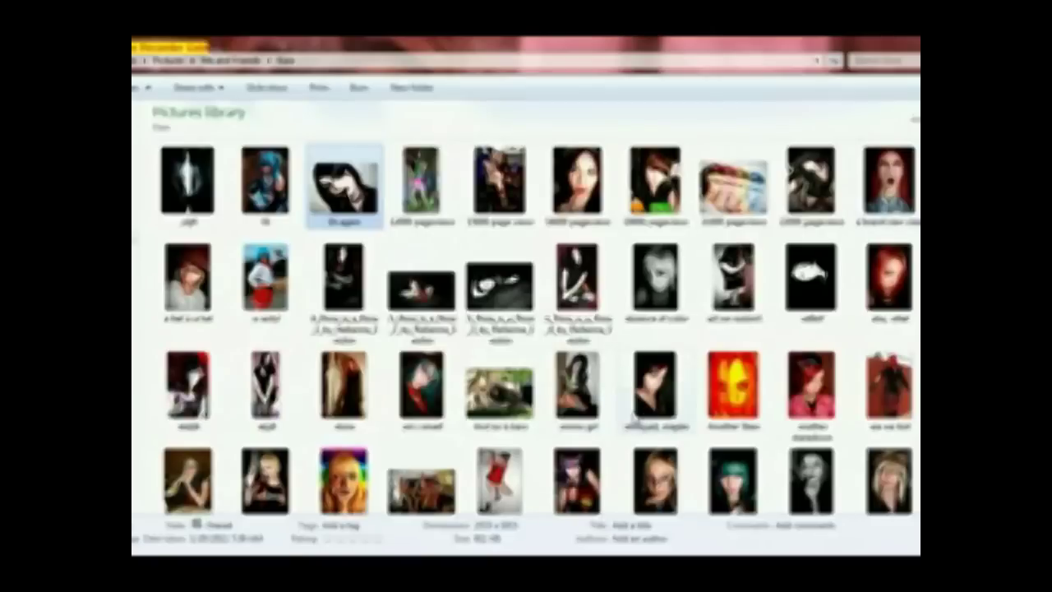
Find the attack of the clones group photo in the folder and view it at full size.
scroll(614, 411, down, 2)
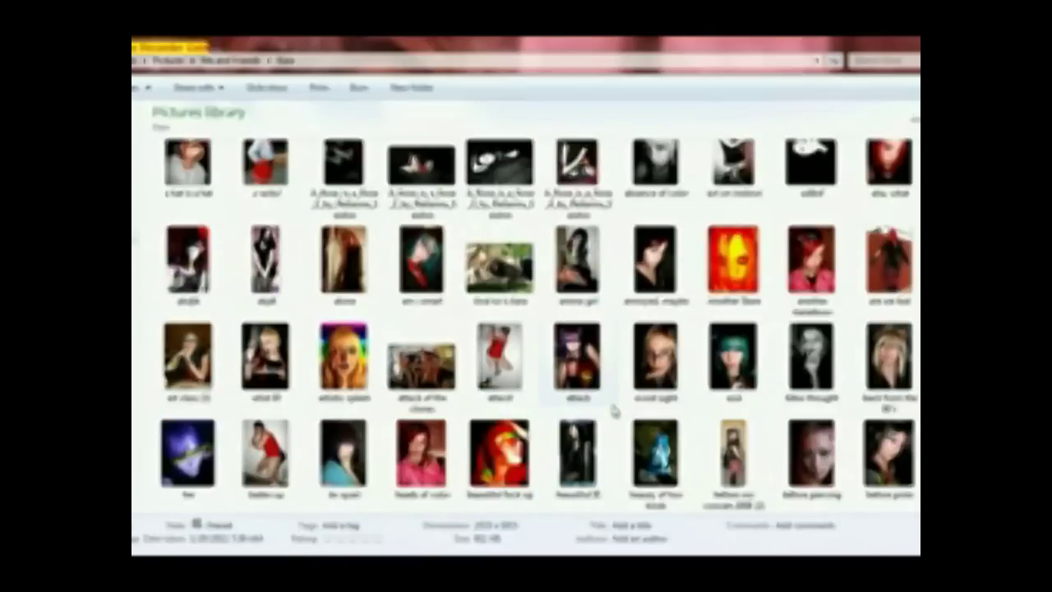
double_click(432, 371)
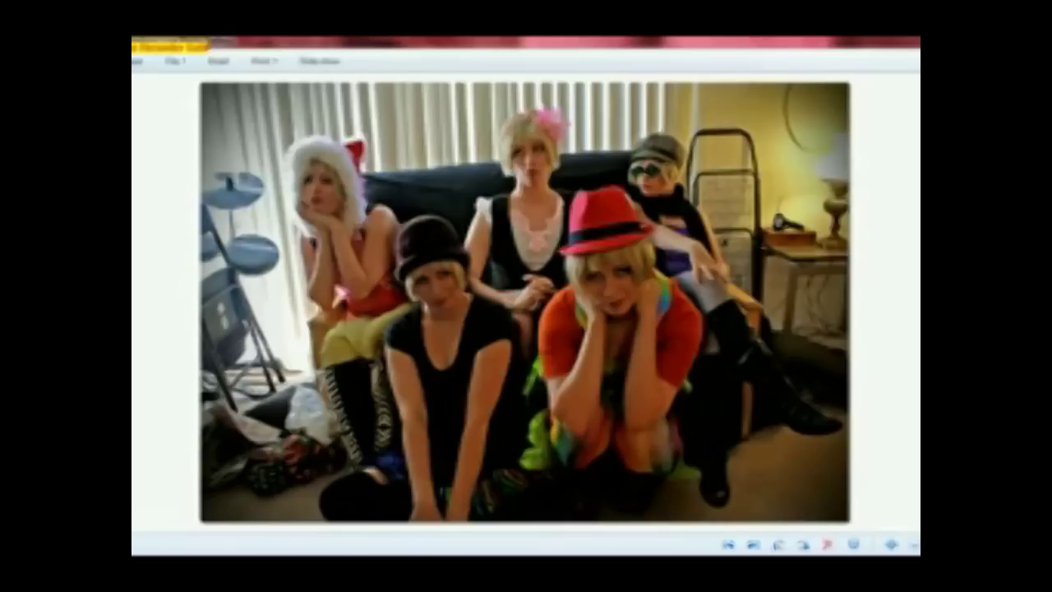
click(340, 535)
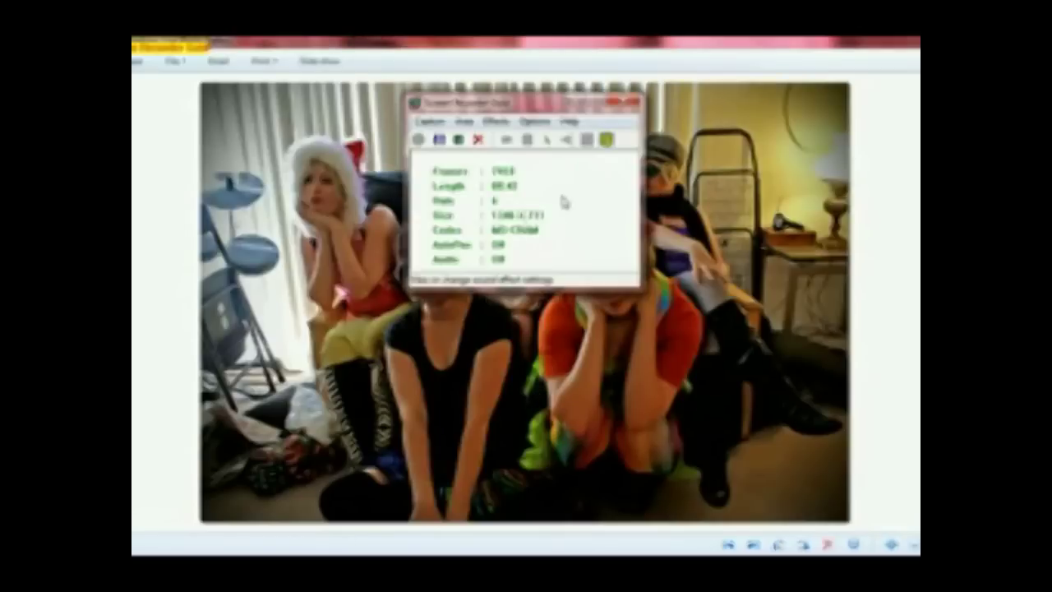